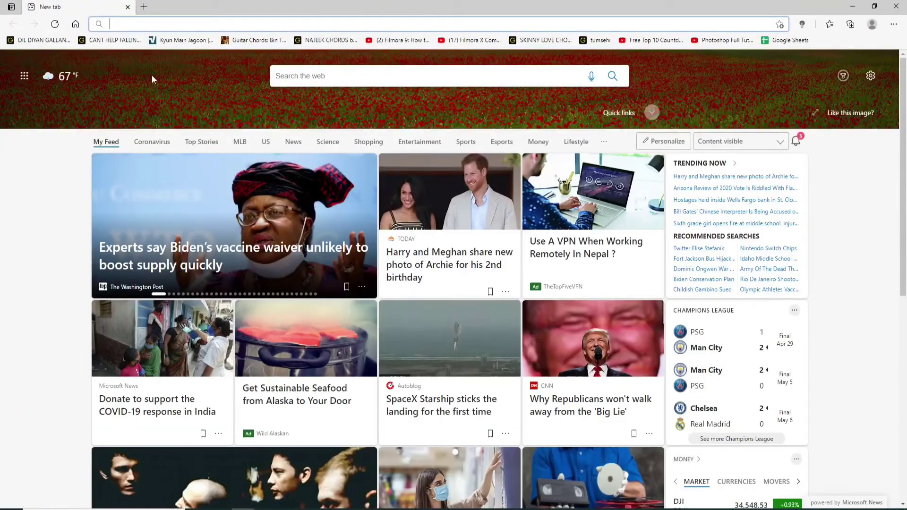
Step: Load appleid.apple.com in Microsoft Edge to reach the Apple ID sign-in form
click(169, 25)
click(53, 155)
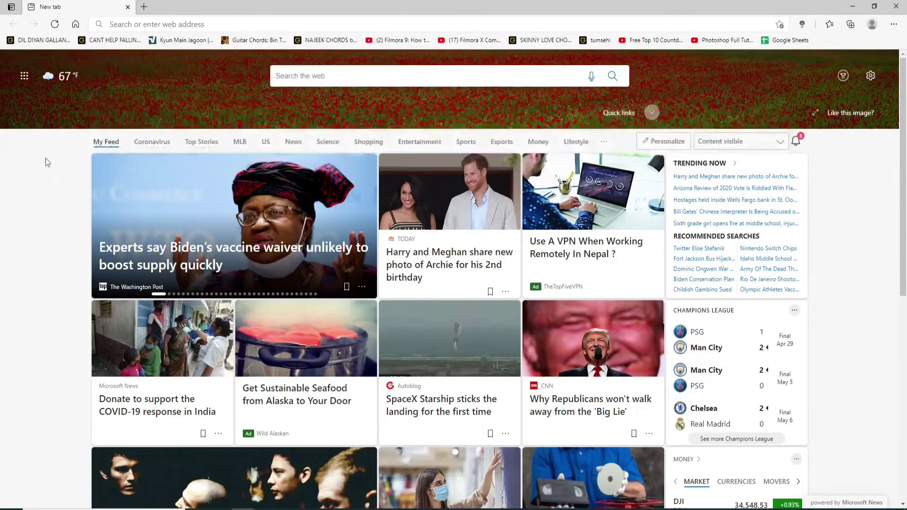
click(134, 27)
text(appl)
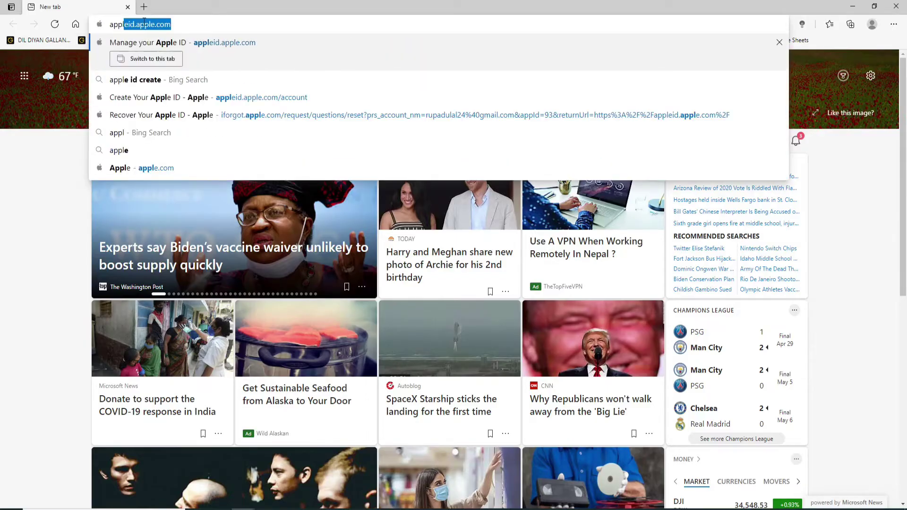
text(eid.apple.com)
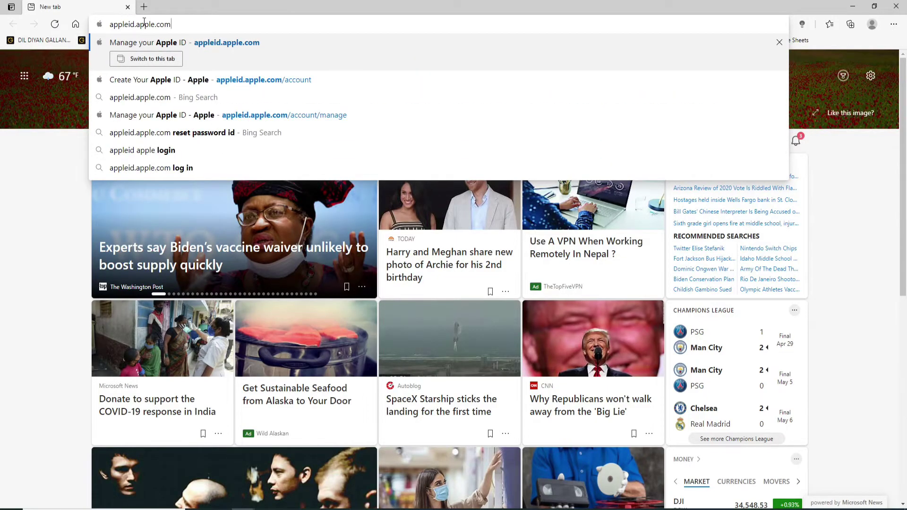
key(Return)
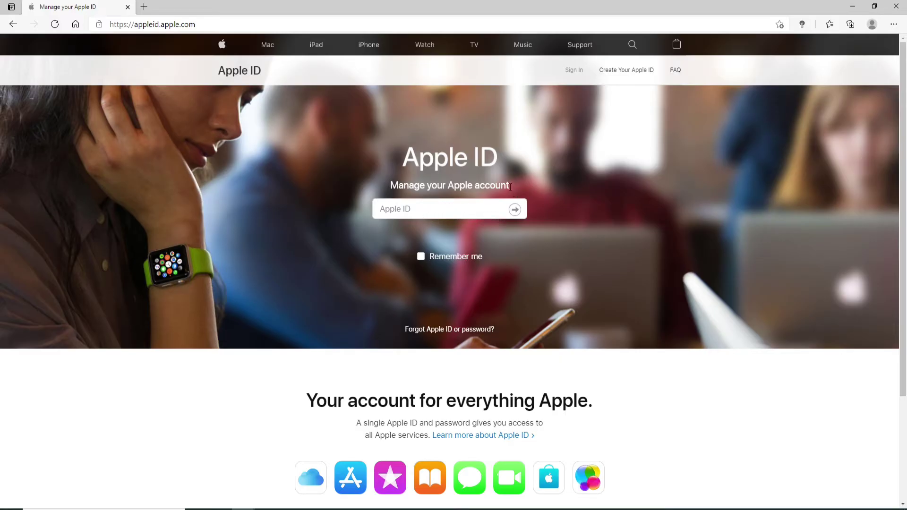
Step: Enter the account email as the Apple ID, tick Remember me, and continue to the password
click(403, 206)
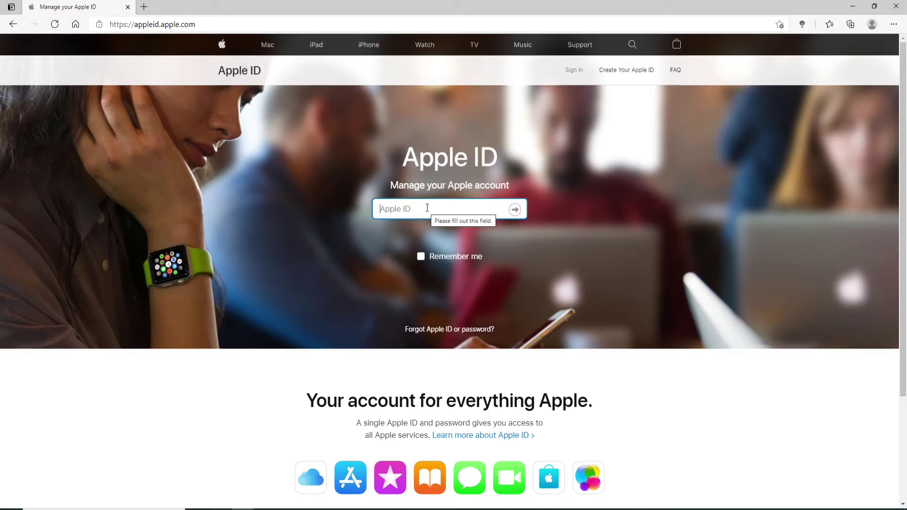
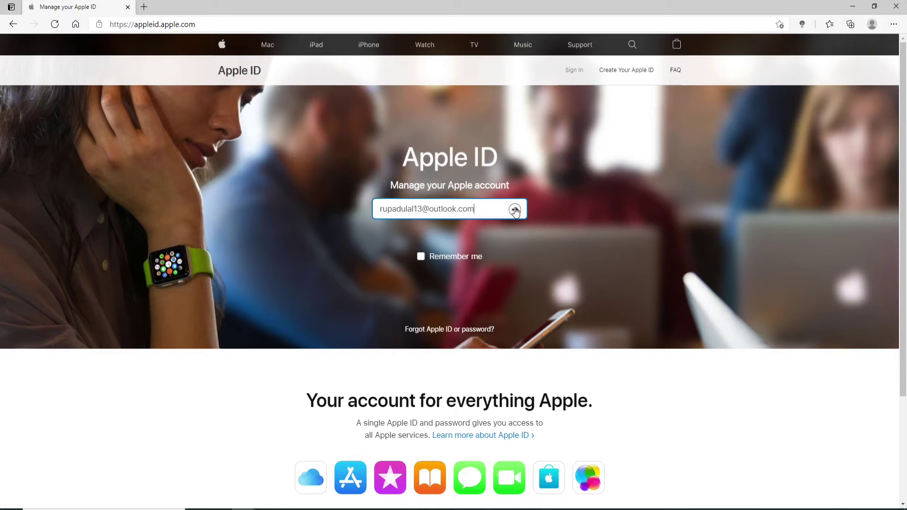
click(421, 256)
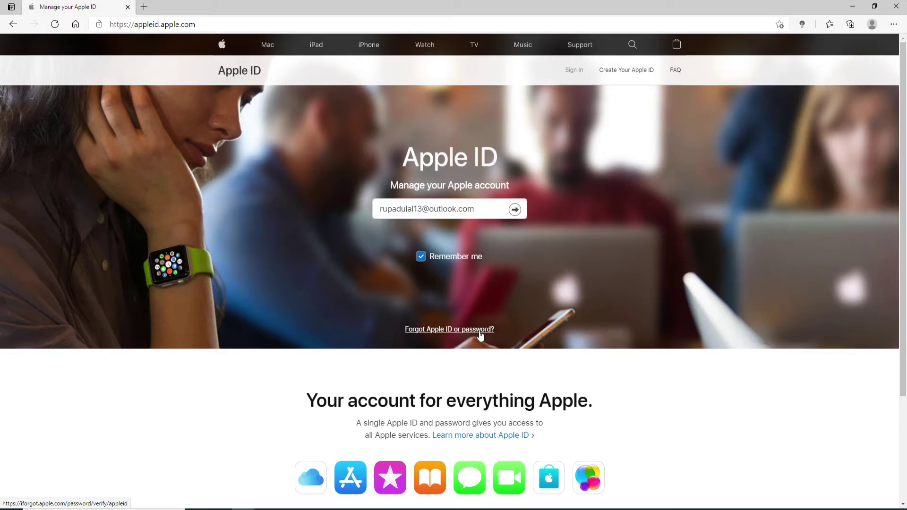
click(488, 207)
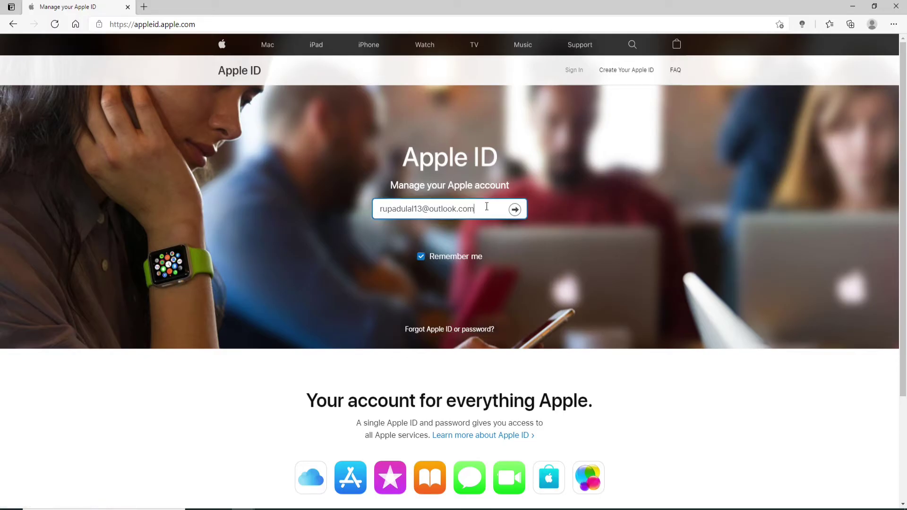
click(515, 209)
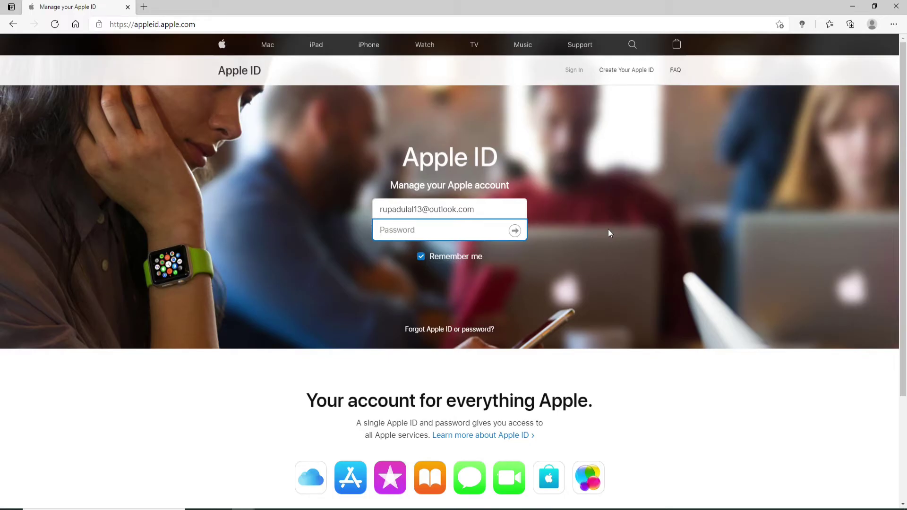
text(aa)
text(aaaaaaa)
text(aaaaaaa)
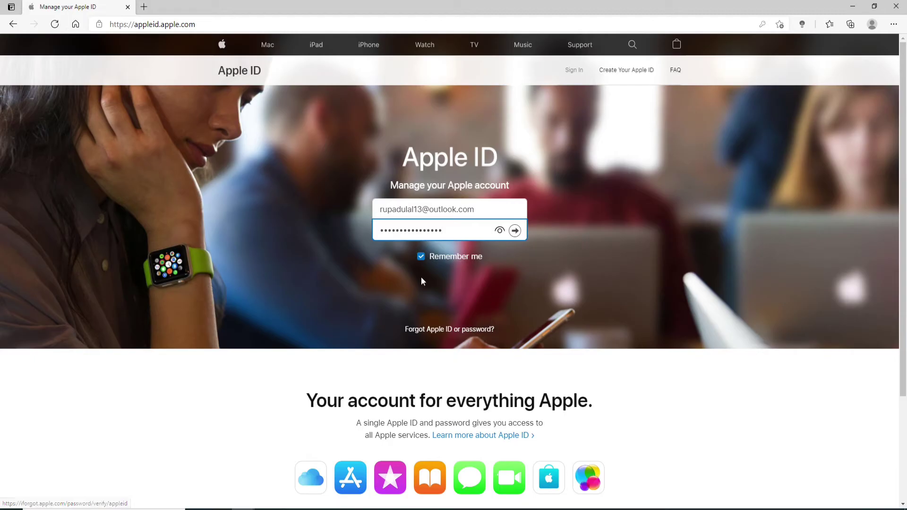
Step: Untick Remember me and submit the password to reach two-factor verification
click(422, 258)
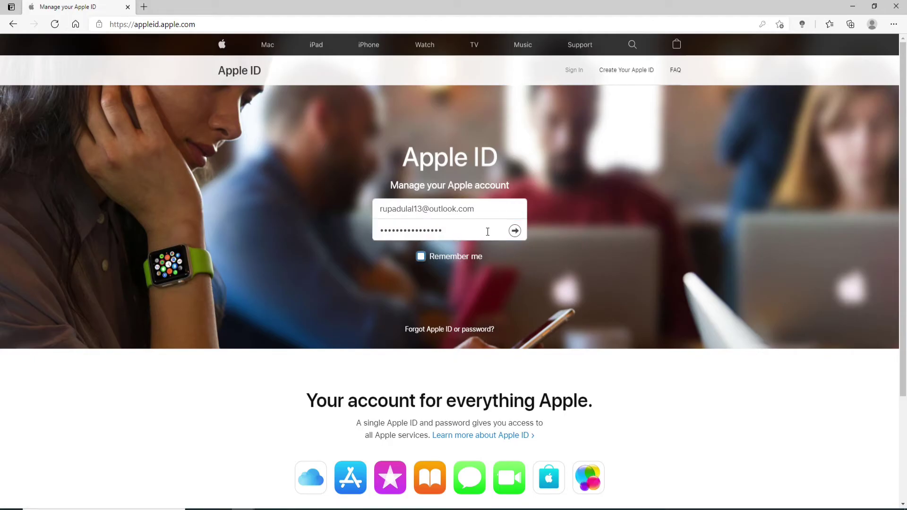
click(515, 231)
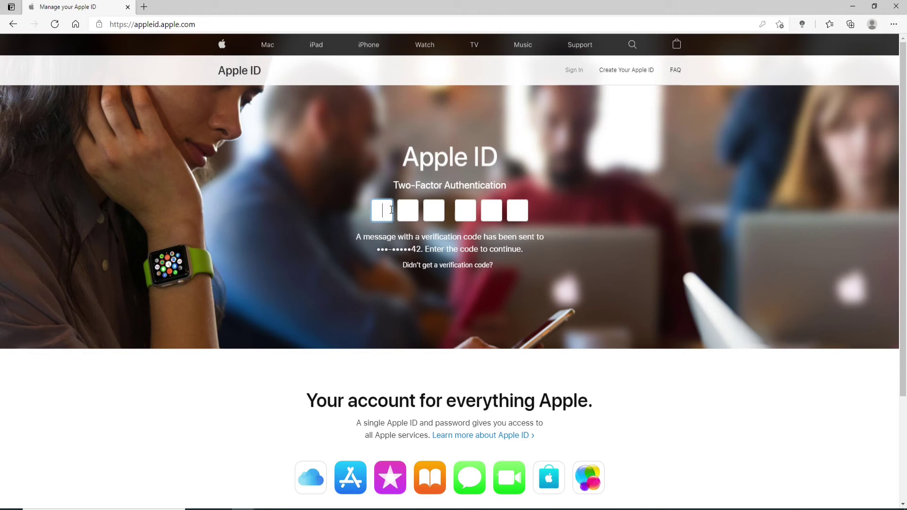
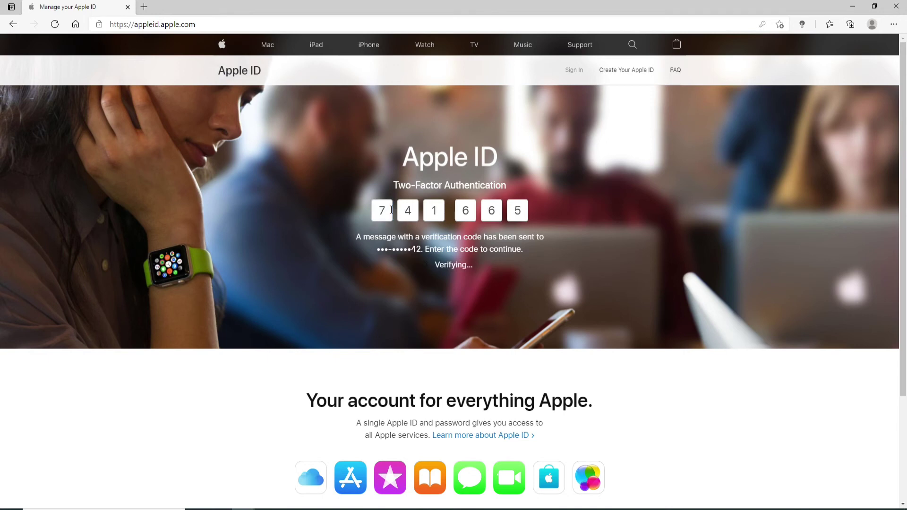